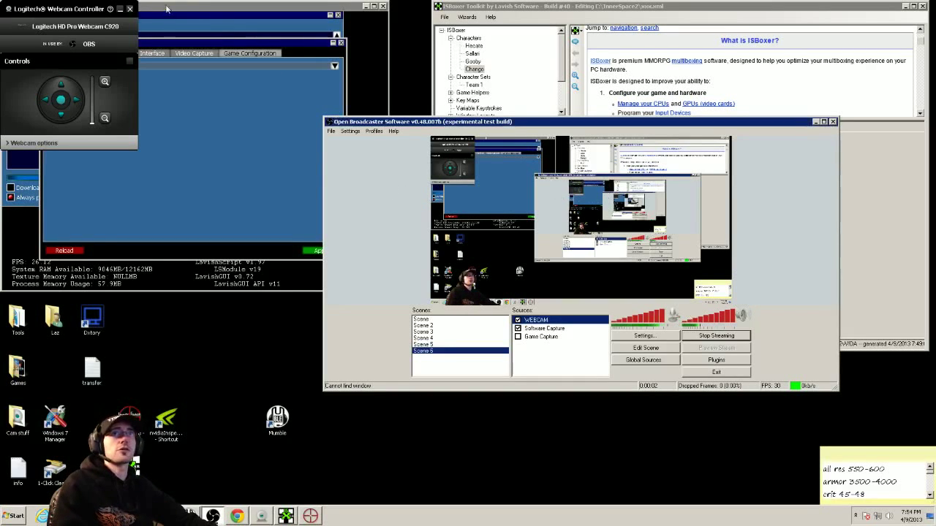
Step: Minimize the webcam controller and start adding a new game to Inner Space, naming it D3 test
click(120, 9)
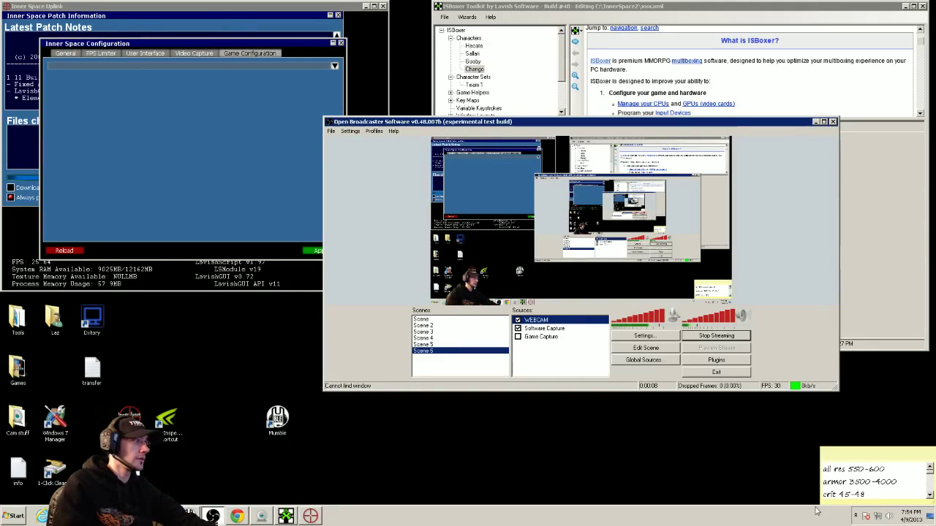
click(860, 516)
right_click(859, 459)
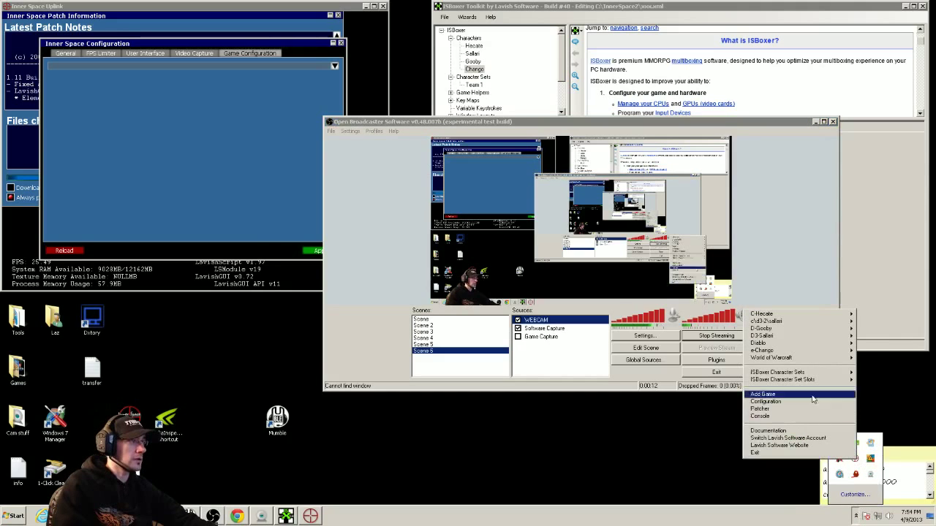
click(819, 404)
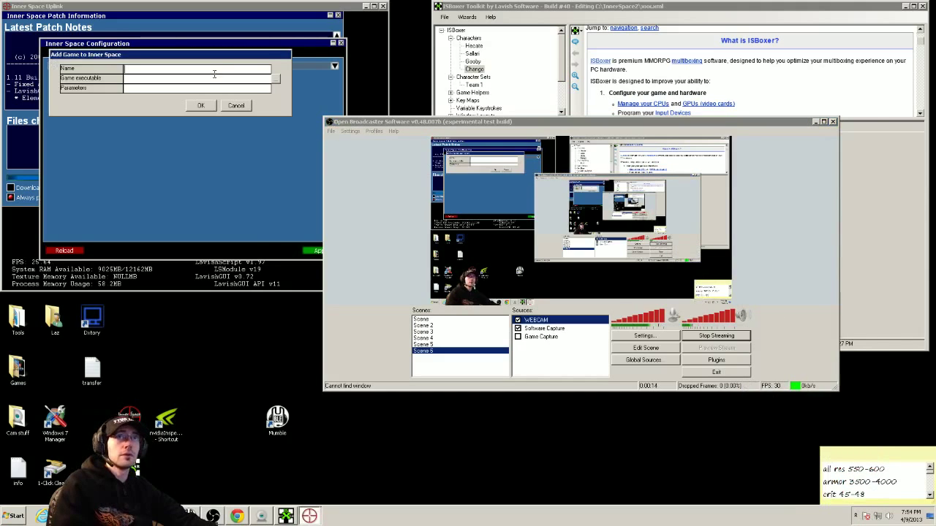
text(D3 tes)
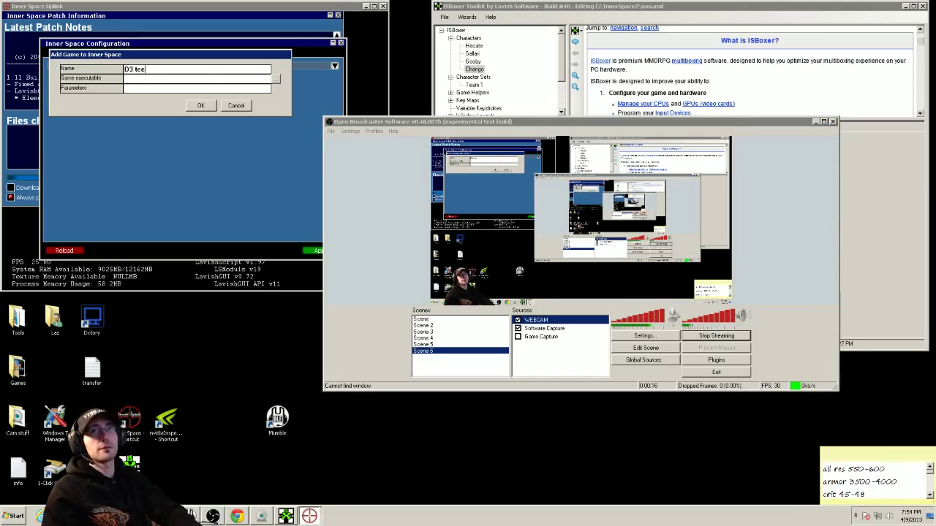
text(t)
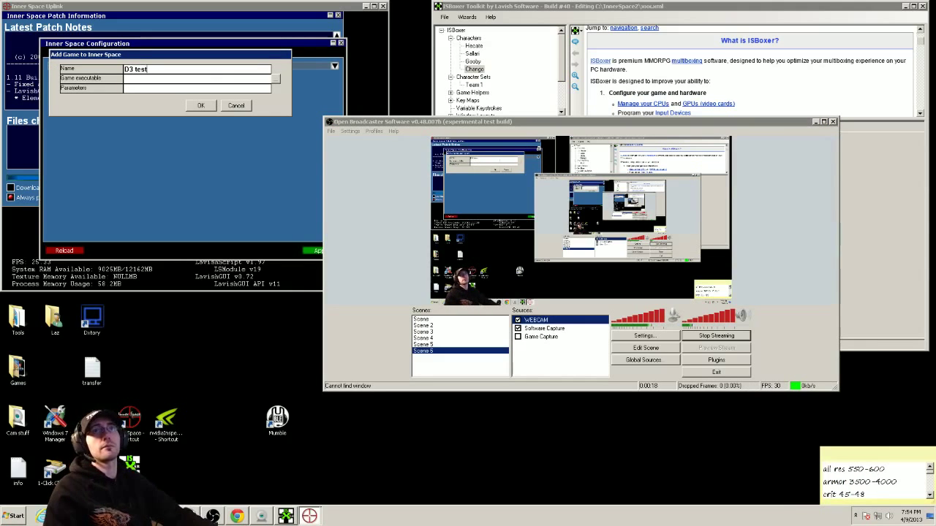
Step: Choose Diablo III.exe in D:\TEST\Diablo III Public Test as the new game's executable
click(275, 78)
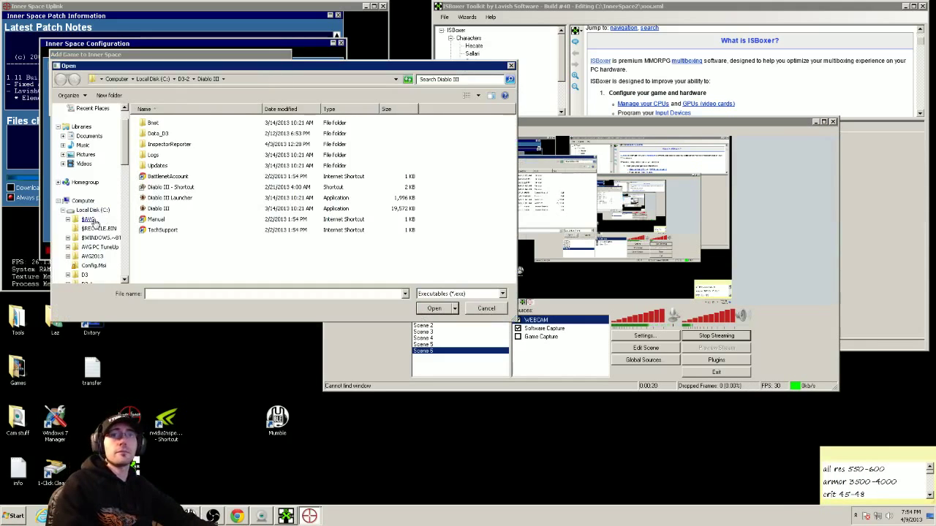
click(71, 210)
click(85, 219)
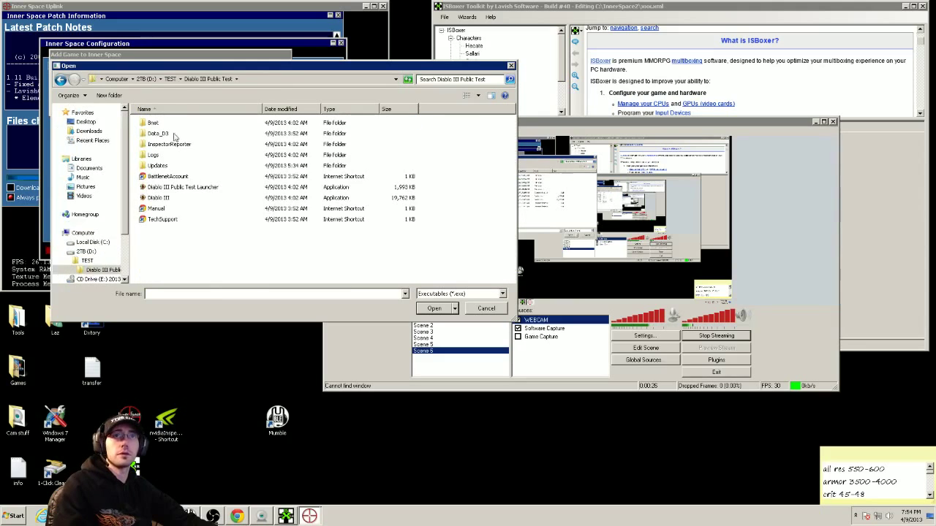
click(163, 199)
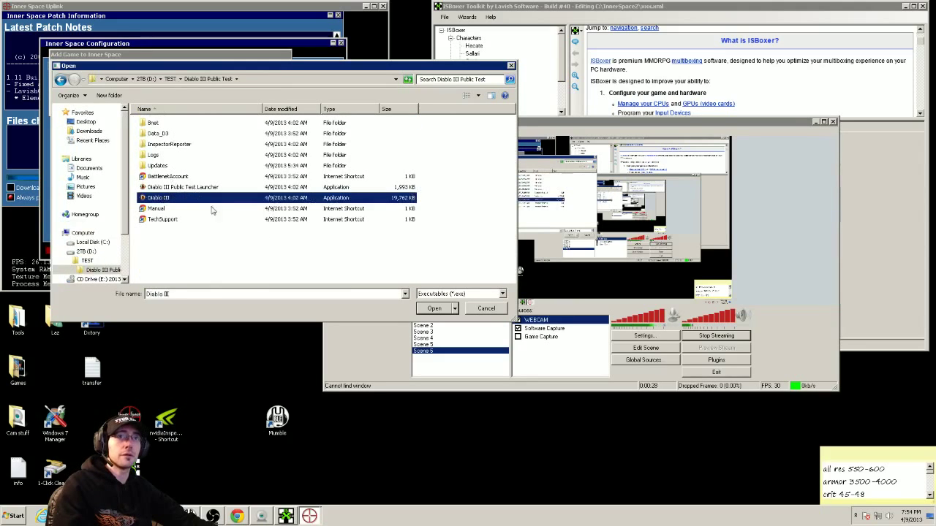
click(435, 309)
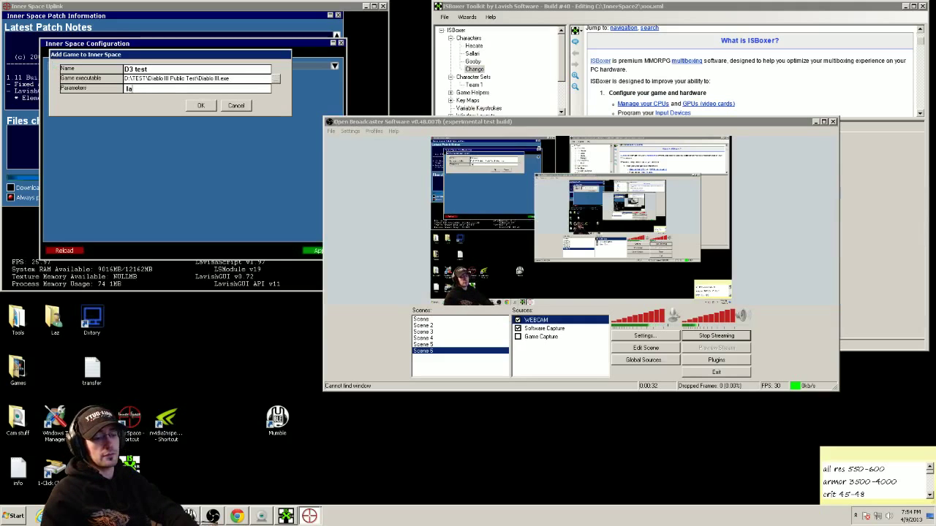
Step: Set the new game's parameters to -launch and confirm adding it
key(BackSpace)
key(BackSpace)
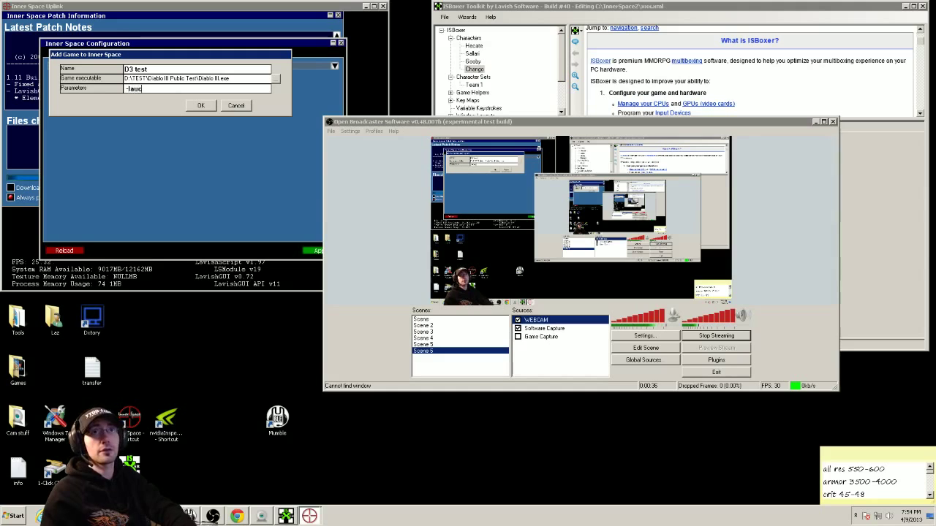
key(BackSpace)
text(nch)
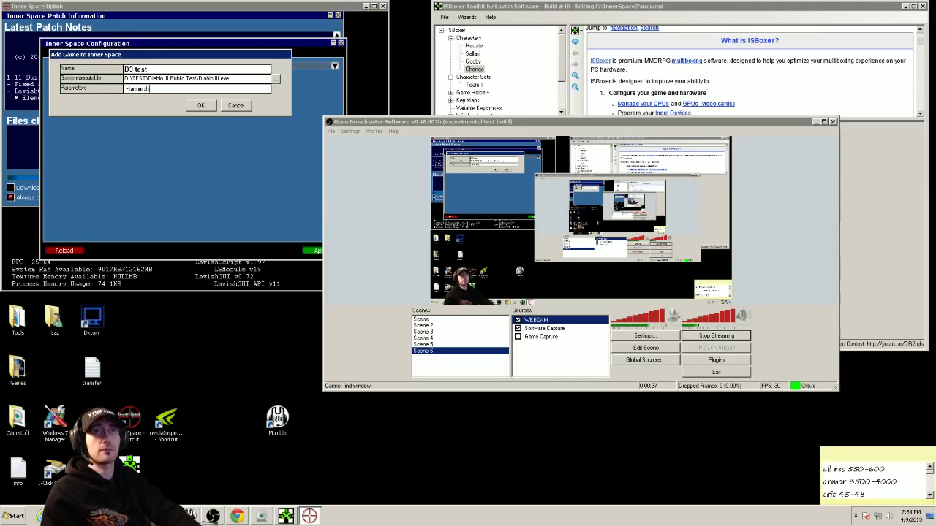
click(206, 106)
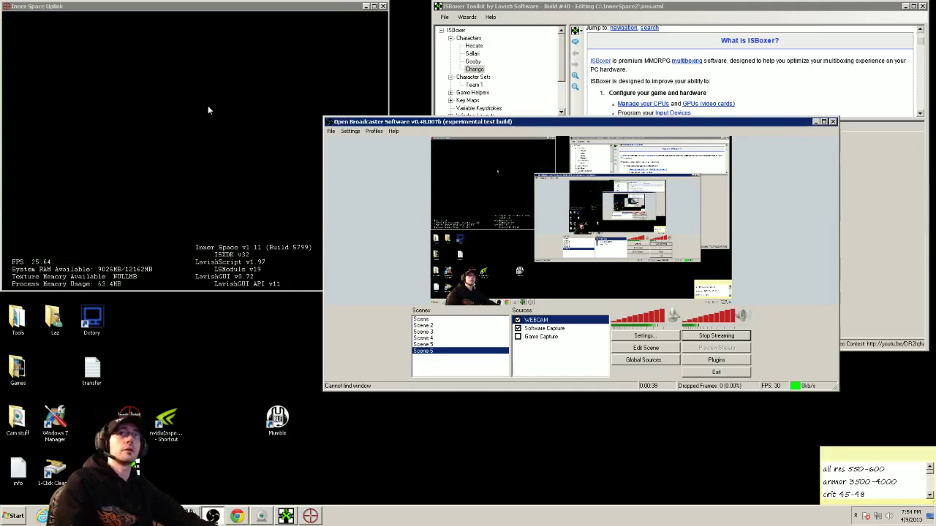
Step: Open the Inner Space configuration and display the game configuration of D3 test
click(856, 517)
right_click(856, 459)
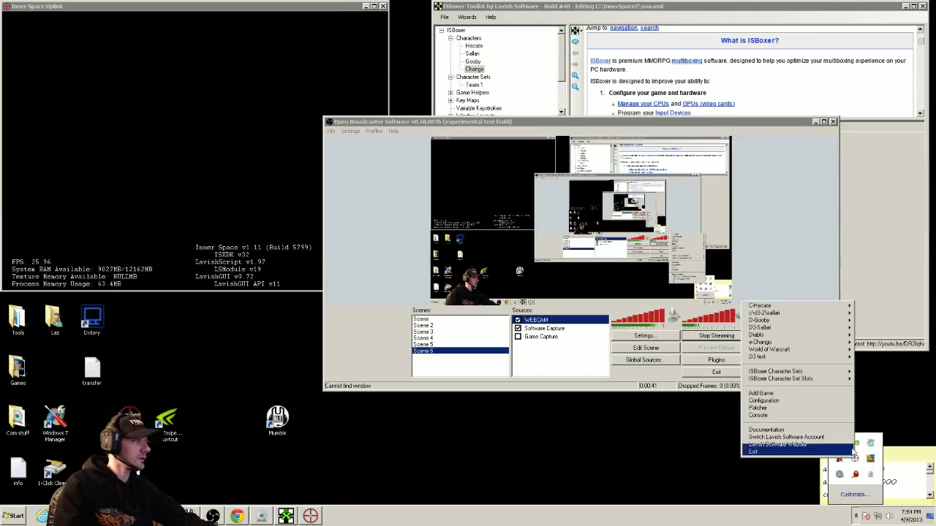
click(813, 403)
click(260, 57)
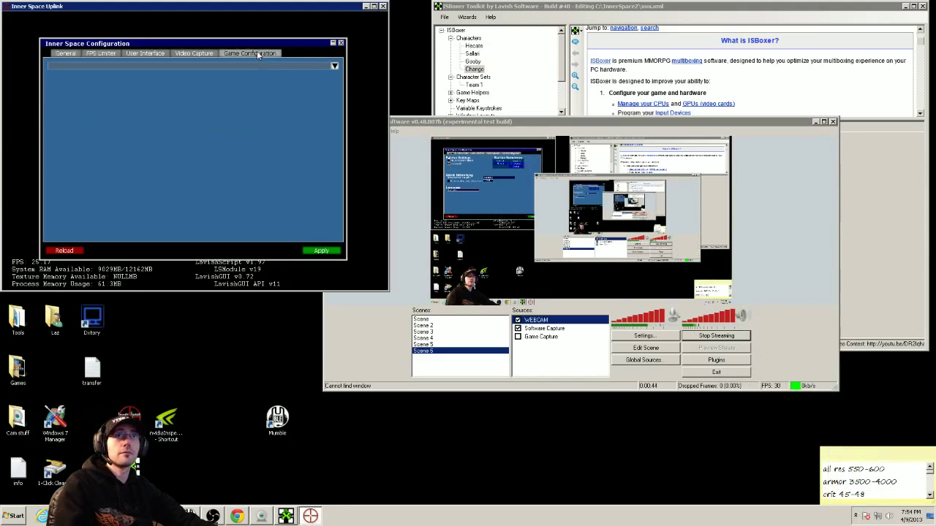
click(334, 67)
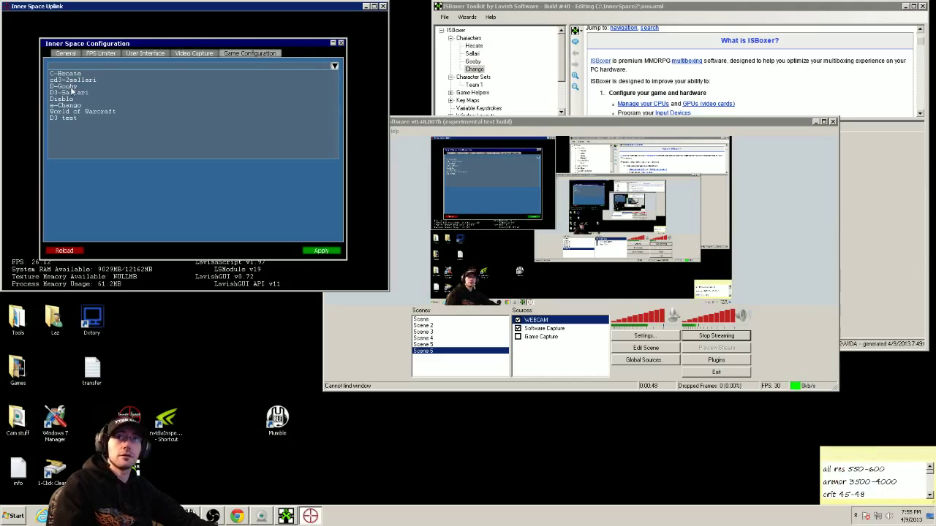
click(69, 117)
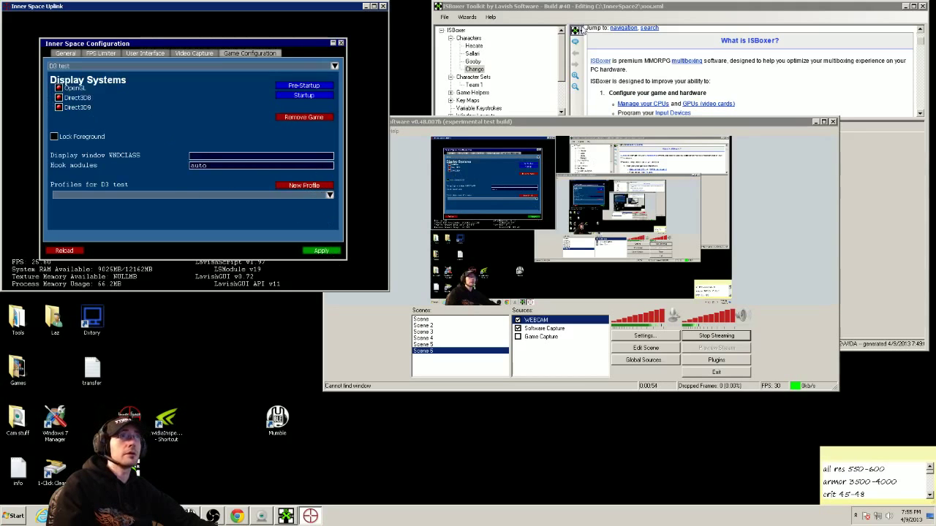
Step: Switch to the ISBoxer Toolkit and examine the settings and slots of the Team 1 character set
click(532, 9)
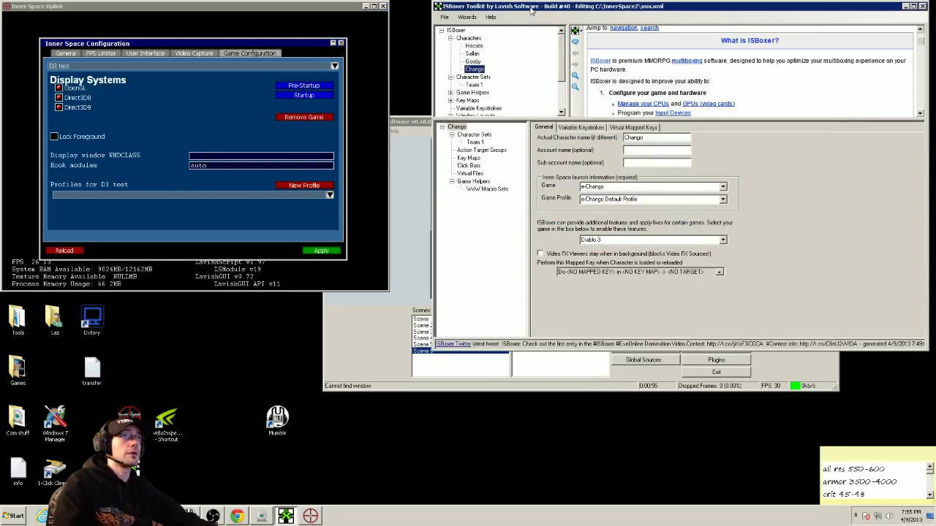
click(490, 16)
click(467, 16)
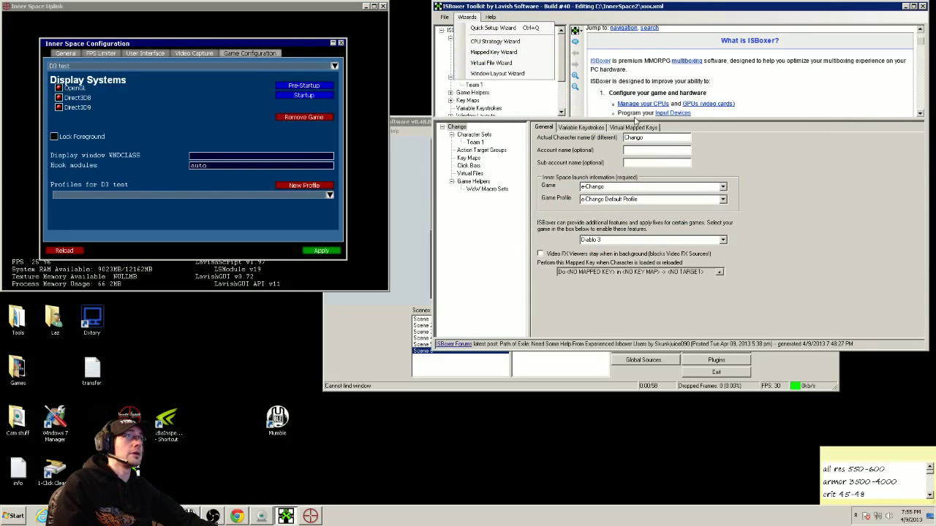
click(767, 140)
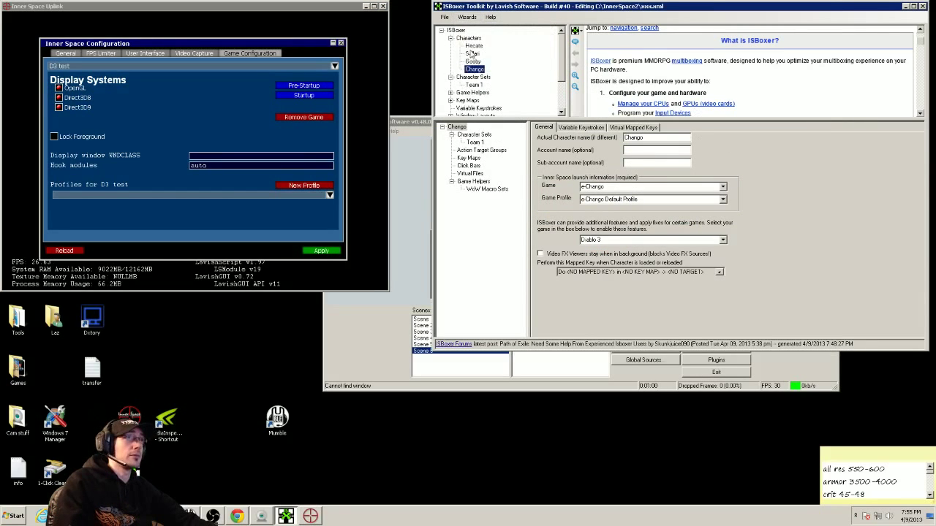
click(475, 85)
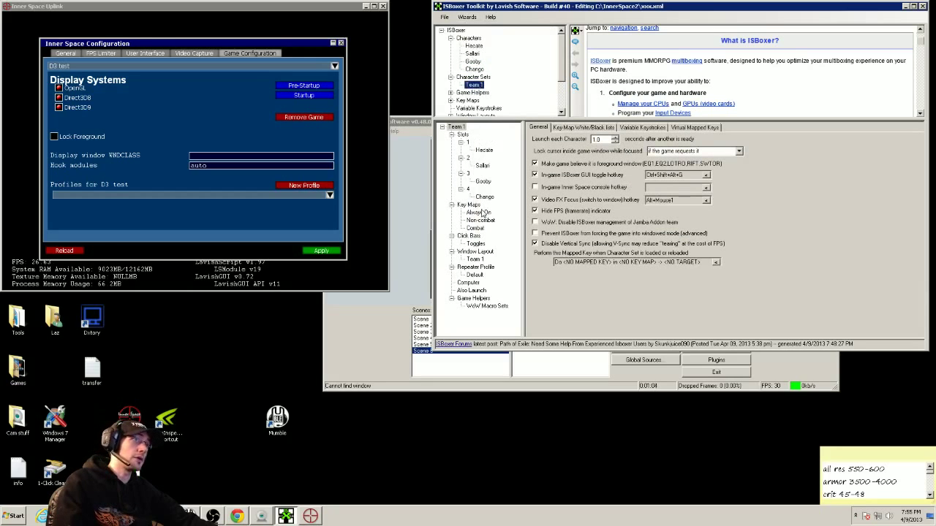
scroll(506, 93, down, 3)
scroll(506, 93, up, 3)
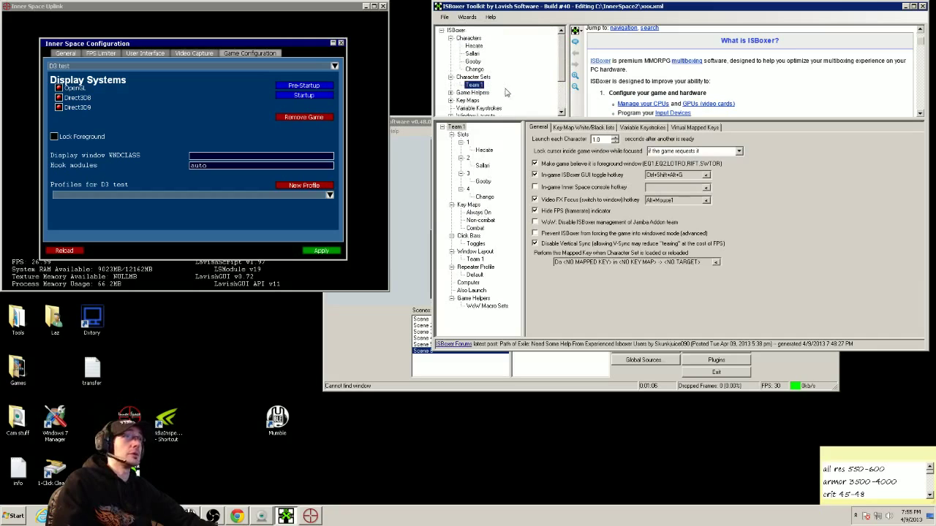
Step: Make a copy of each of the four characters: Hecate, Sallari, Gooby and Chango
right_click(475, 46)
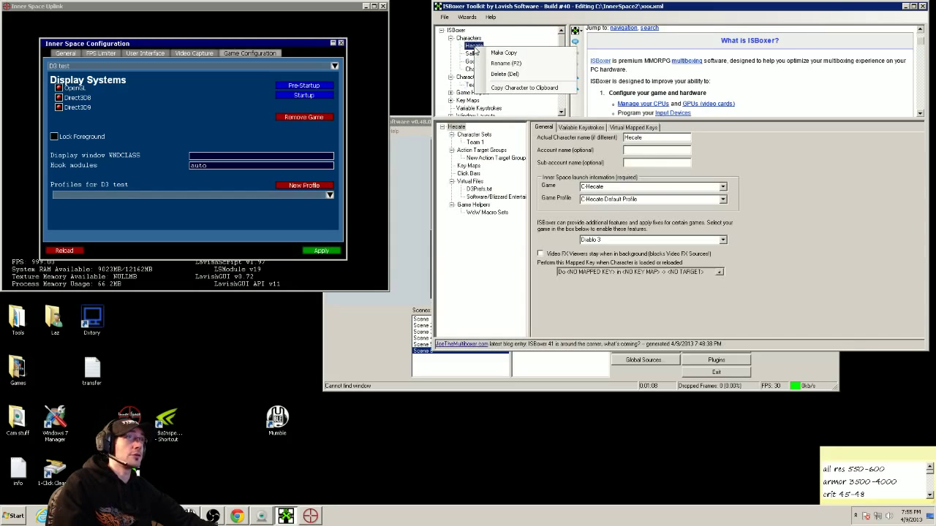
click(484, 56)
right_click(473, 54)
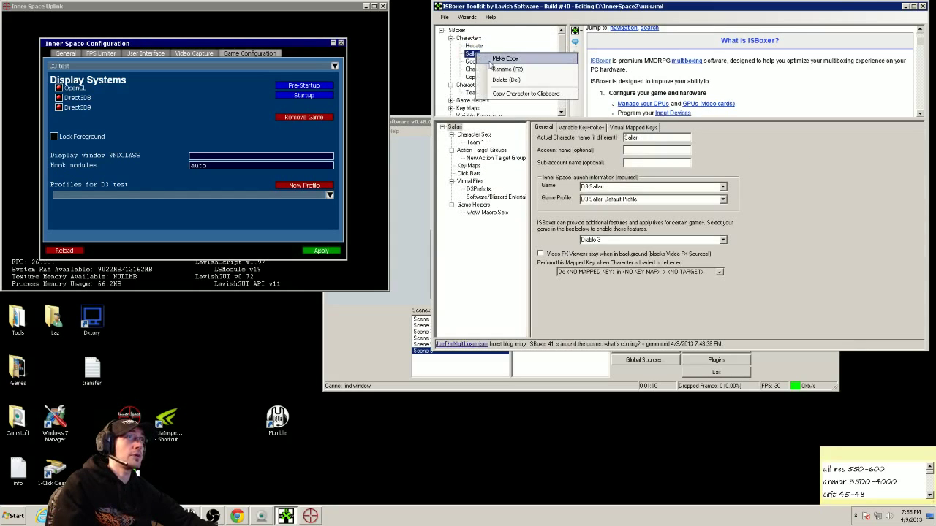
click(494, 59)
right_click(484, 67)
click(503, 71)
right_click(494, 71)
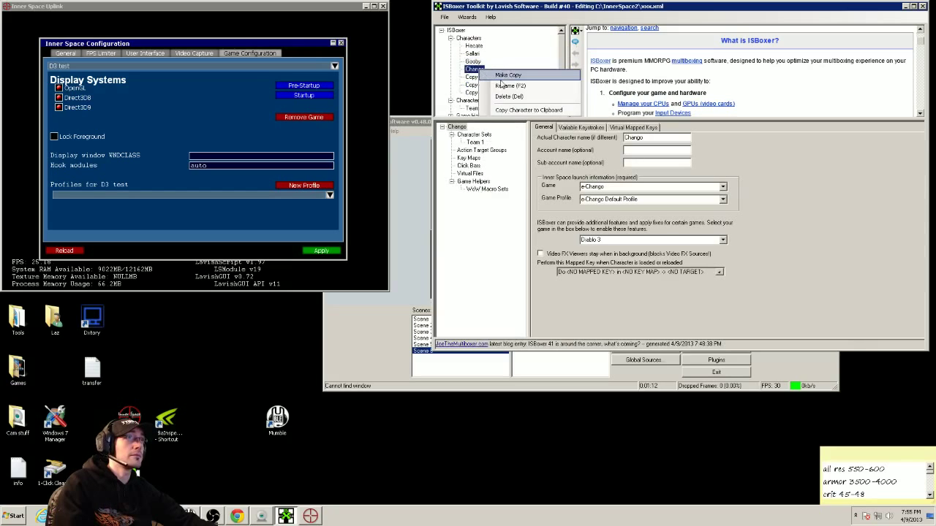
click(506, 75)
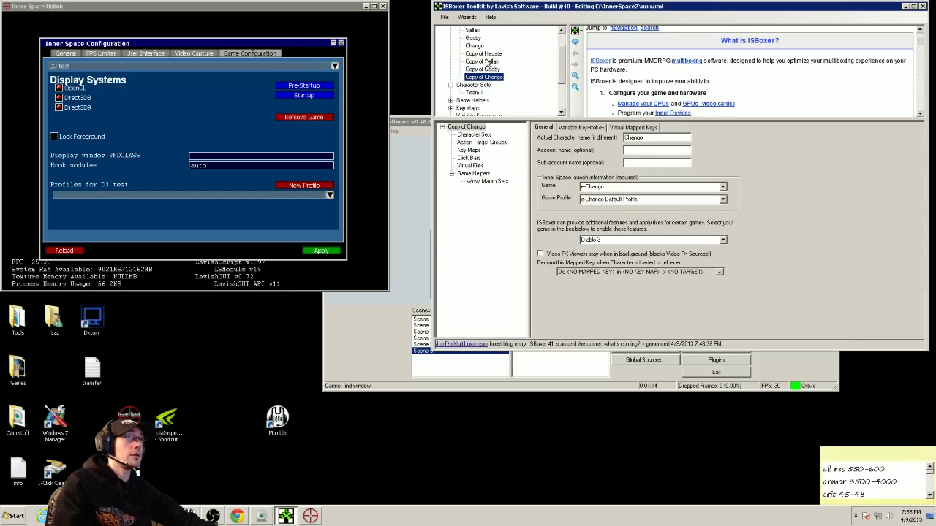
Step: Set Copy of Hecate's launch game to D3 test and its game profile to D3 test Default Profile
click(486, 54)
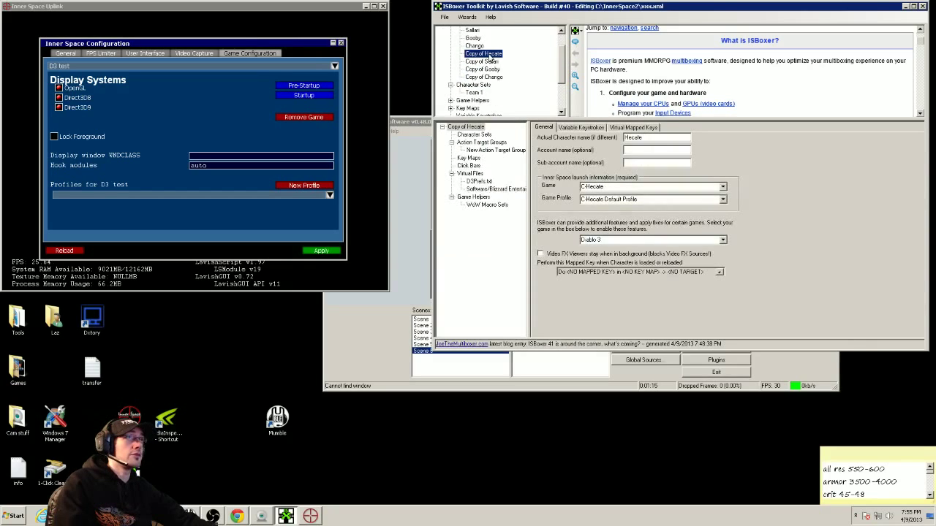
click(722, 187)
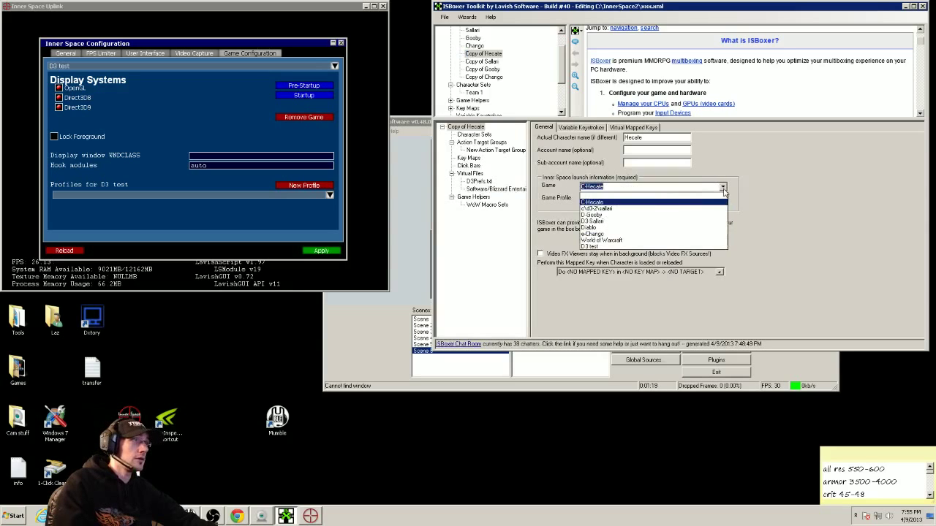
click(636, 246)
click(712, 201)
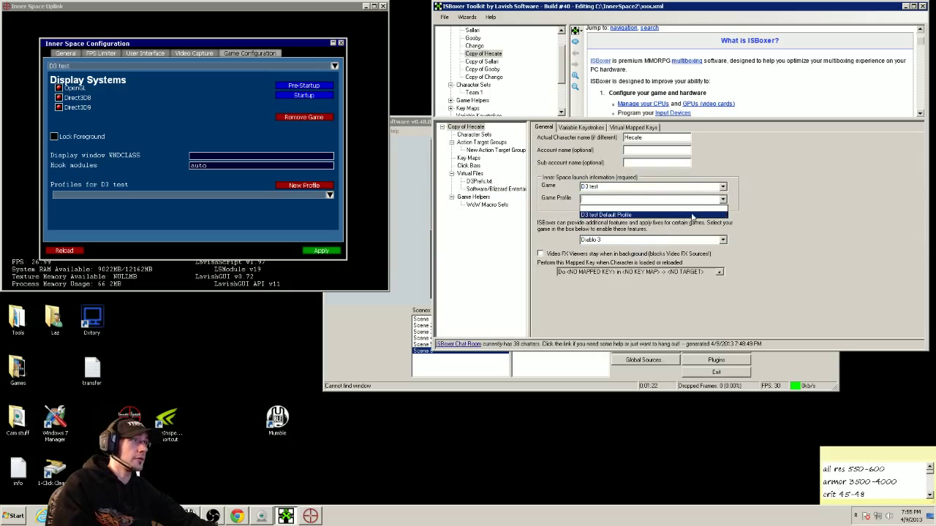
click(692, 215)
Step: Set Copy of Sallari's launch game to D3 test and its game profile to D3 test Default Profile
click(494, 62)
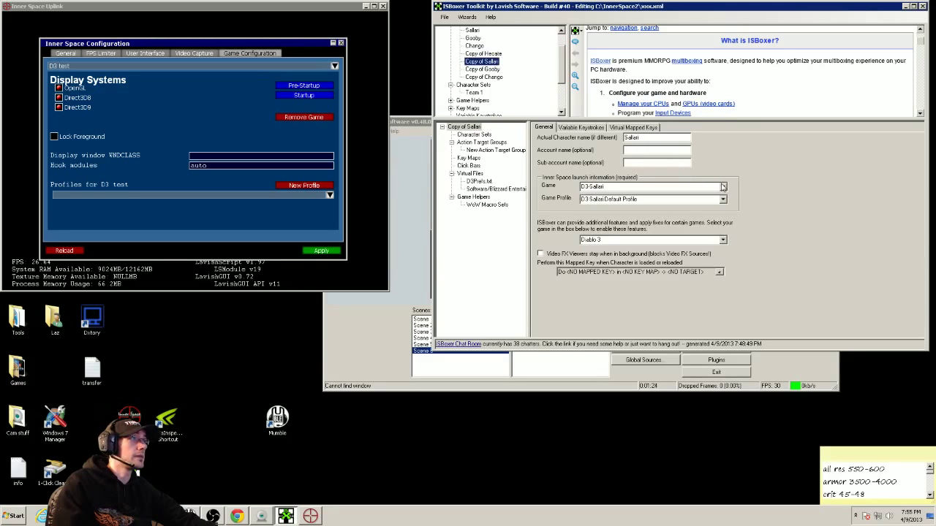
click(722, 188)
click(647, 249)
click(722, 198)
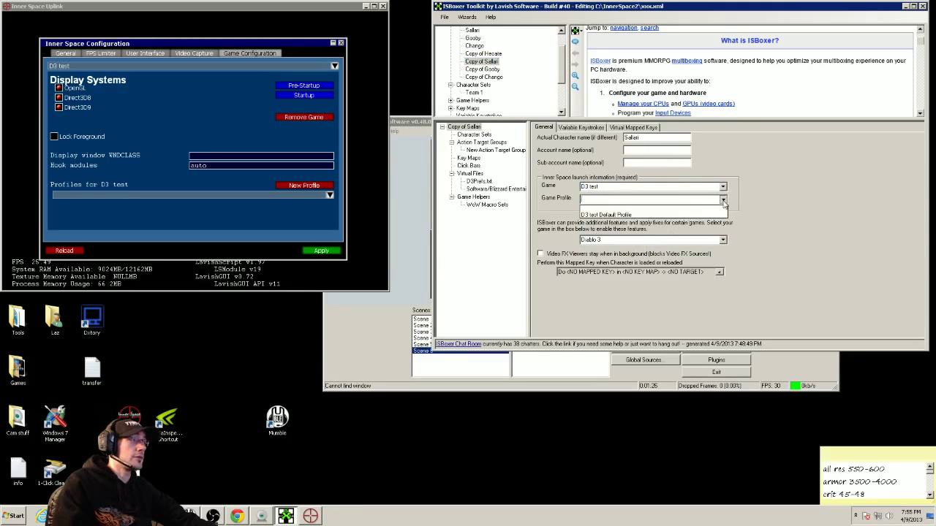
click(661, 215)
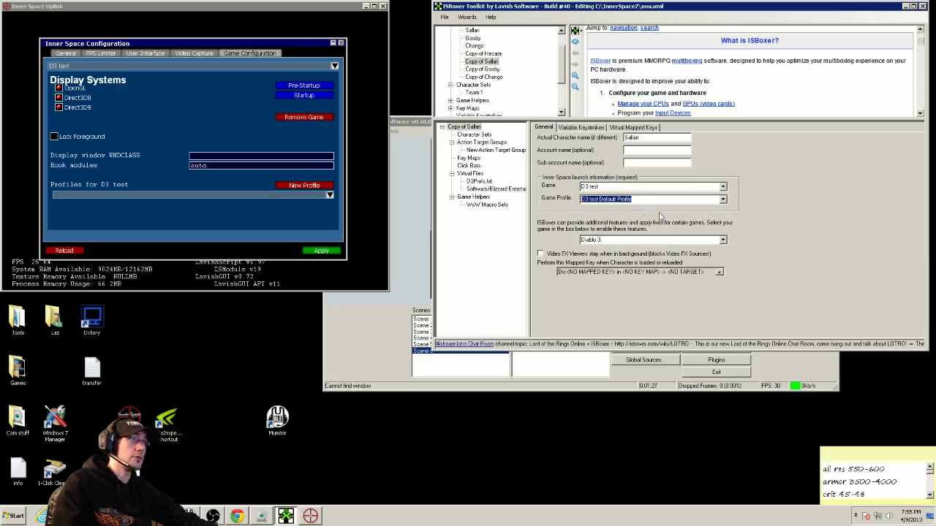
Step: Set Copy of Gooby's launch game to D3 test and its game profile to D3 test Default Profile
click(495, 69)
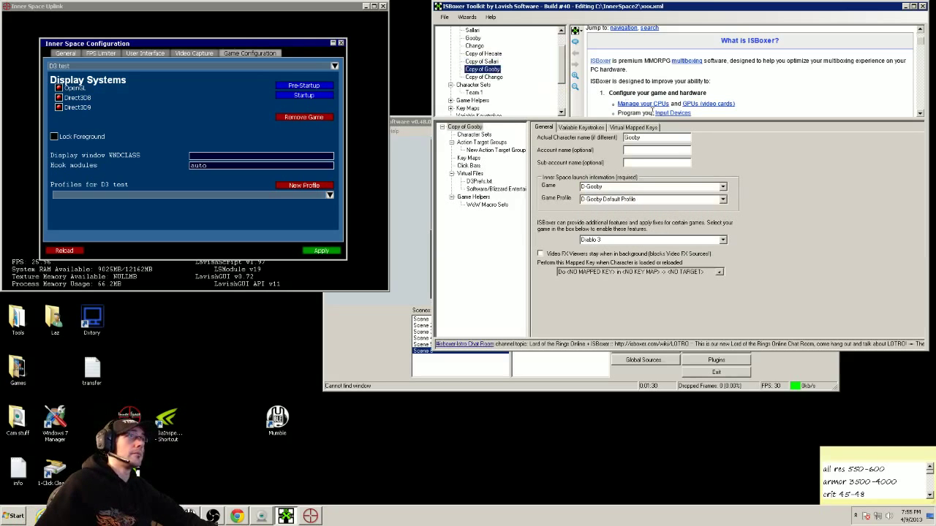
click(722, 188)
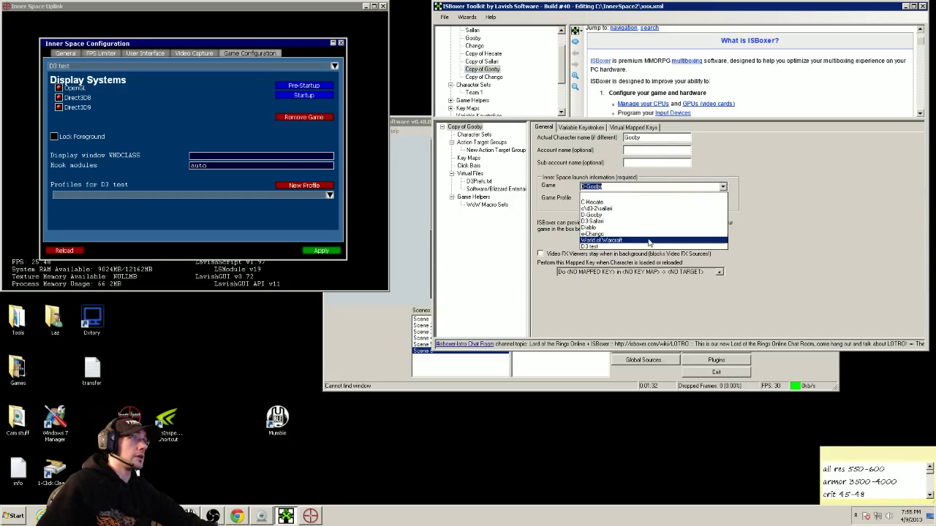
click(640, 244)
click(722, 200)
click(714, 211)
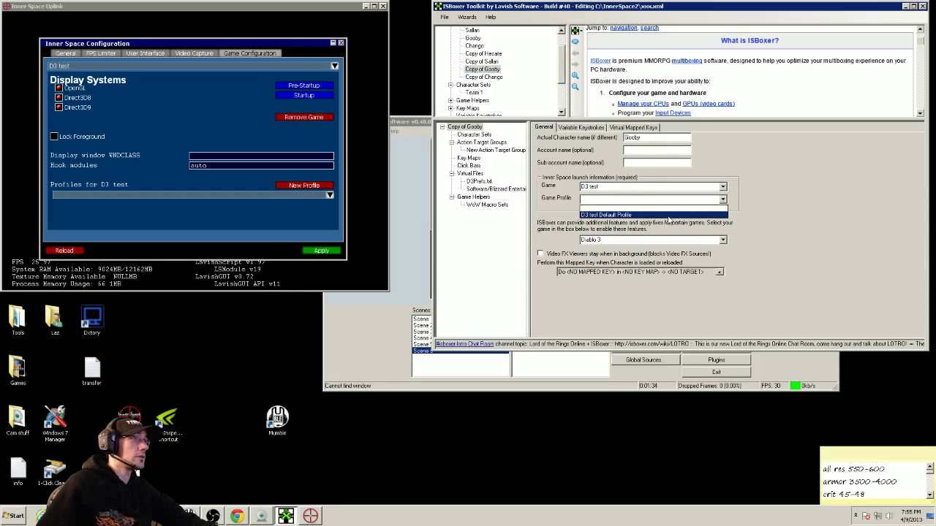
Step: Set Copy of Chango's launch game to D3 test and its game profile to D3 test Default Profile
click(484, 76)
click(722, 187)
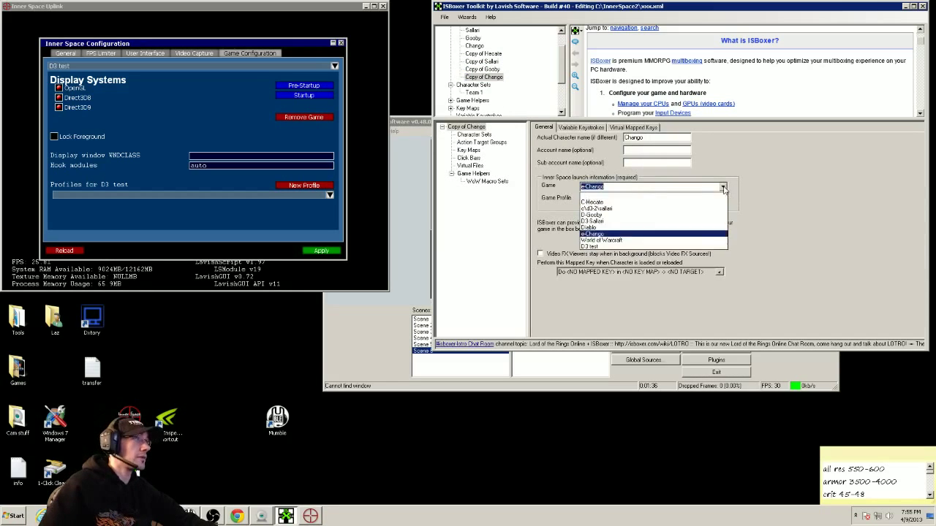
click(687, 243)
click(723, 199)
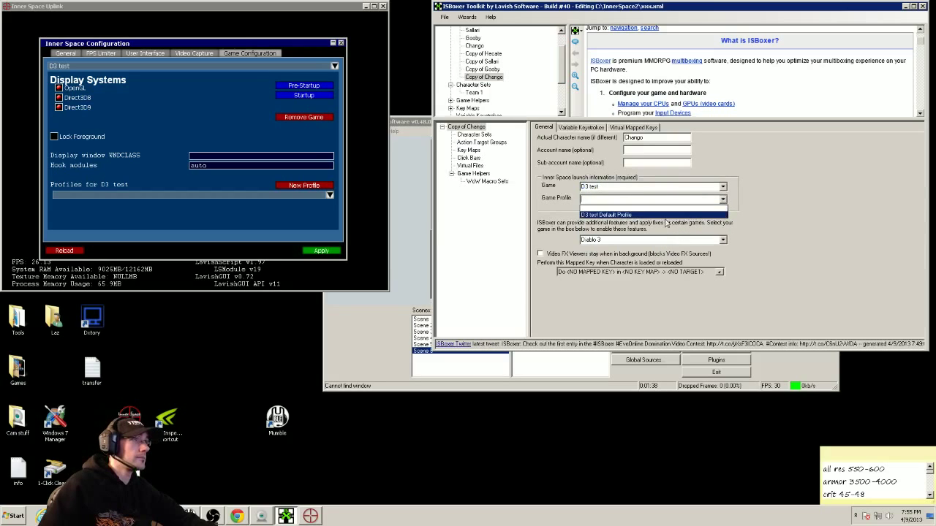
click(671, 215)
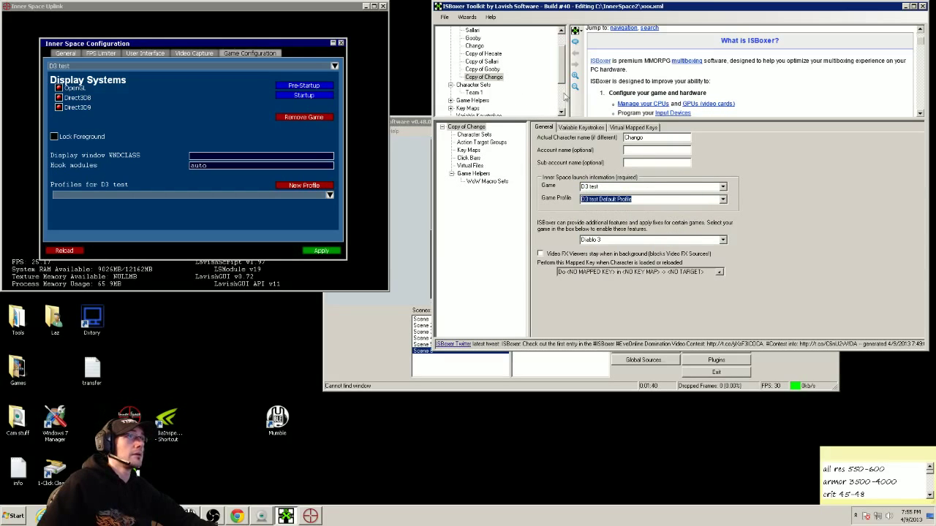
click(482, 68)
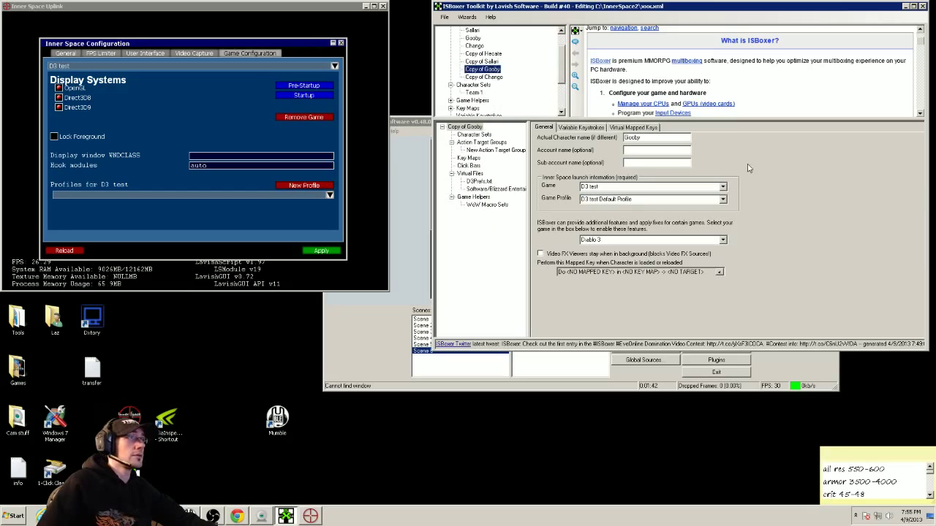
Step: Make a copy of the Team 1 character set
scroll(484, 86, down, 1)
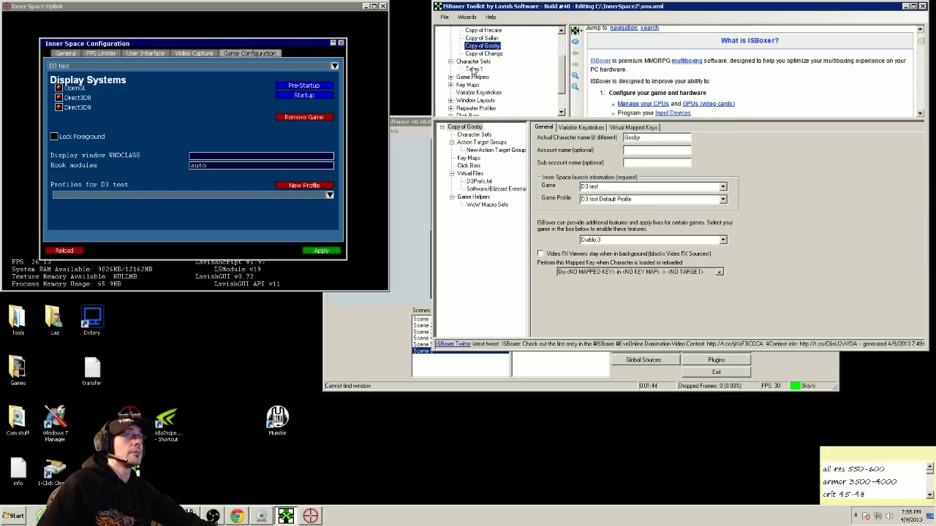
click(474, 69)
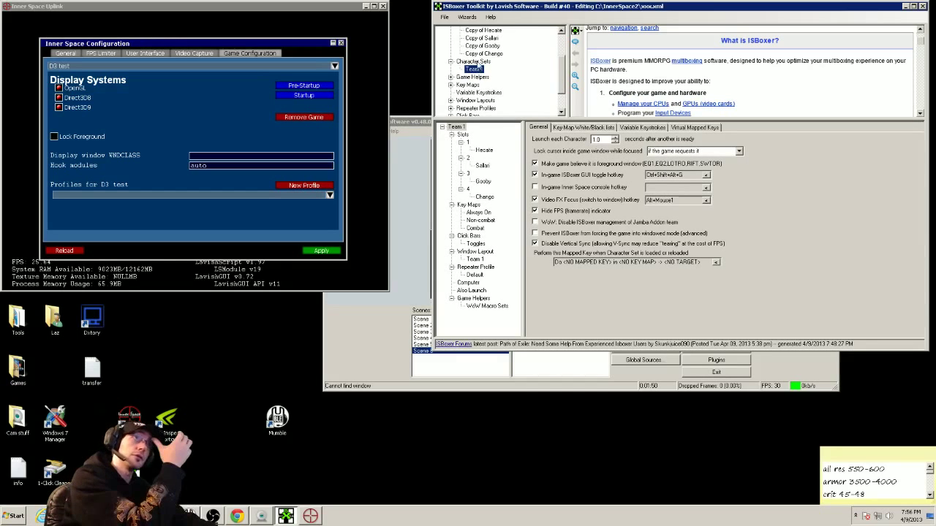
right_click(480, 70)
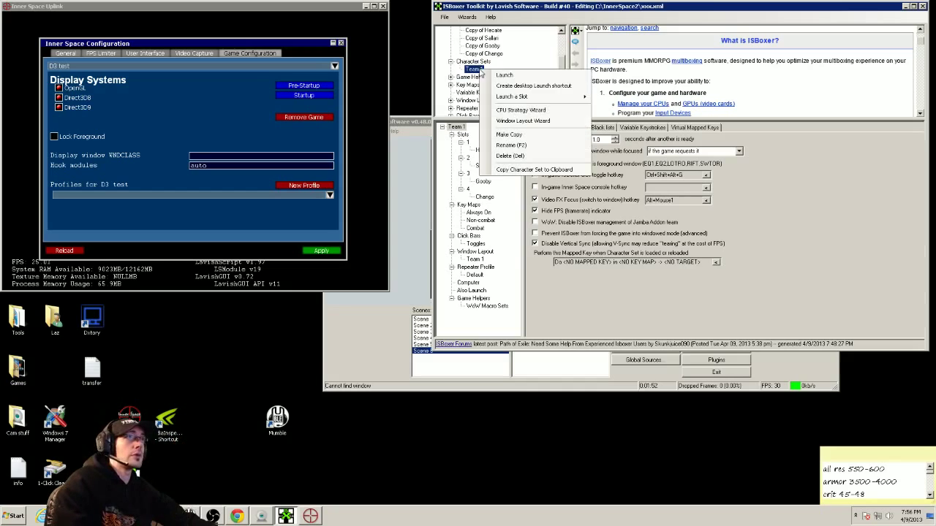
click(510, 134)
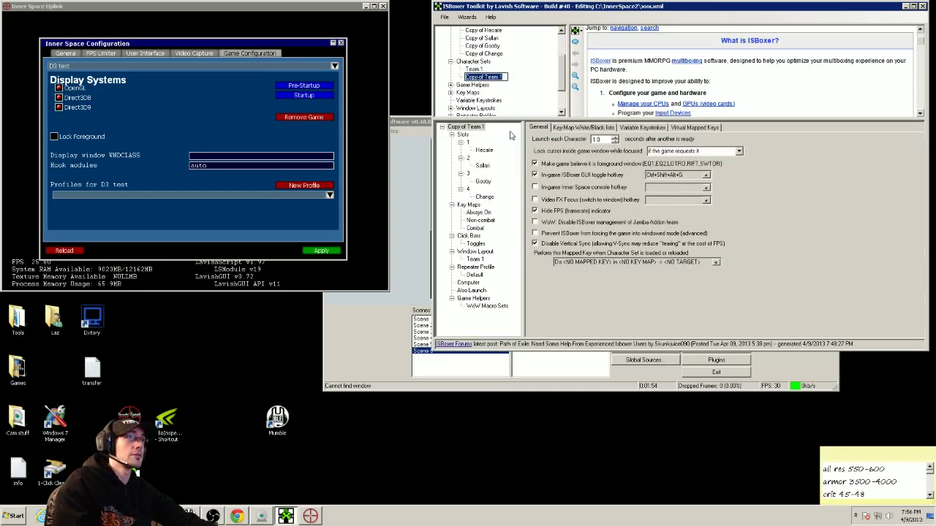
Step: Remove the original characters Hecate, Sallari, Gooby and Chango from the four slots of Copy of Team 1
click(484, 150)
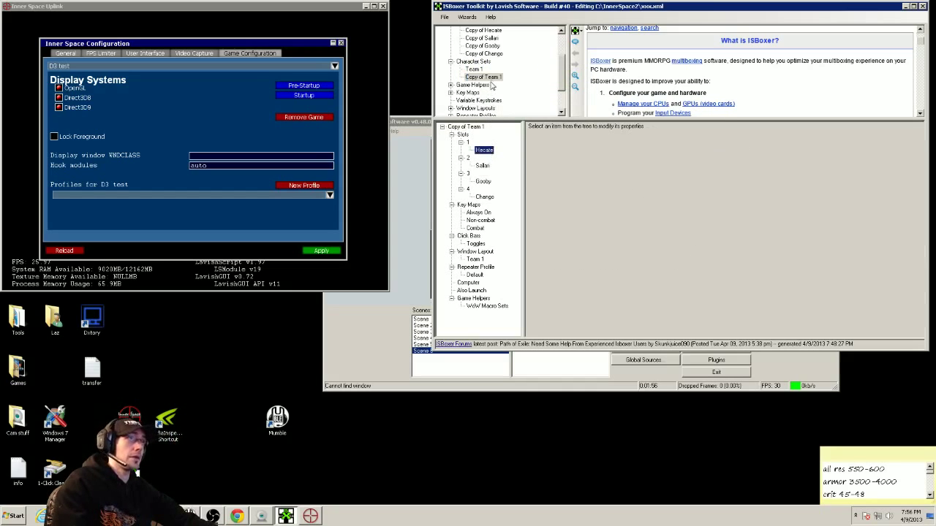
click(484, 165)
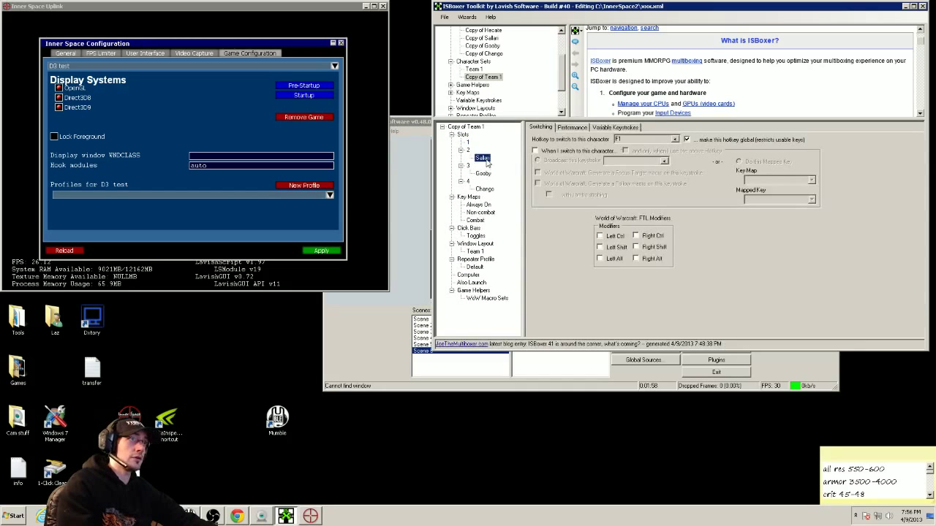
key(Down)
key(Down)
key(Down)
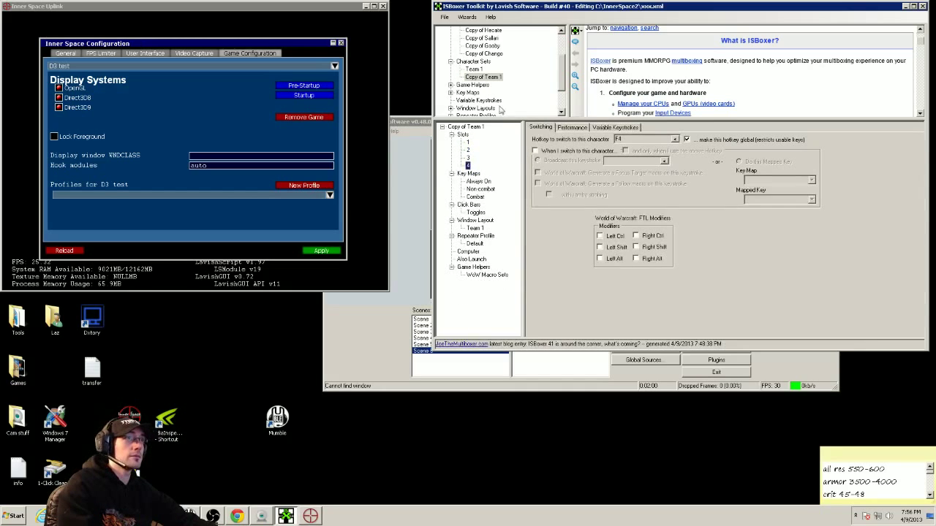
Step: Assign Copy of Hecate, Copy of Sallari, Copy of Gooby and Copy of Chango to slots 1 to 4 of Copy of Team 1
click(498, 31)
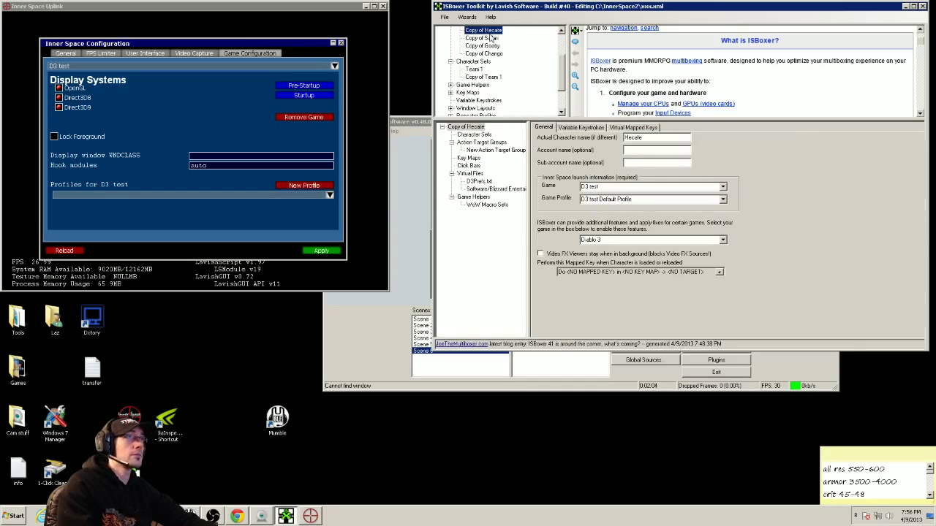
click(482, 76)
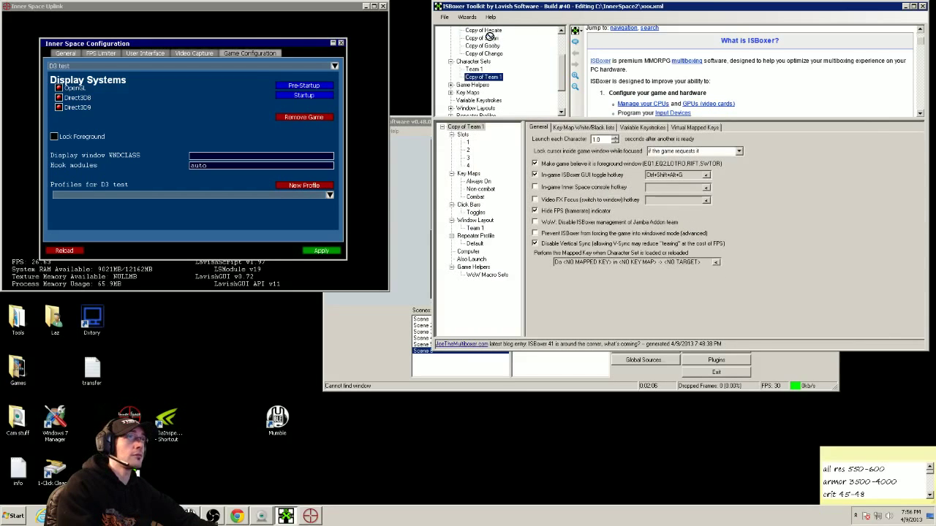
drag(471, 150, 472, 150)
drag(494, 38, 472, 158)
drag(494, 47, 471, 174)
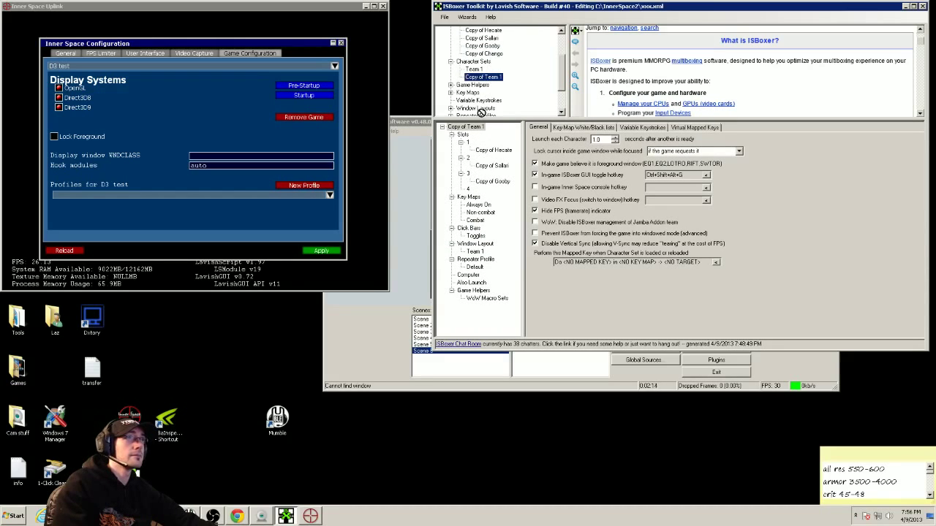
drag(480, 111, 469, 192)
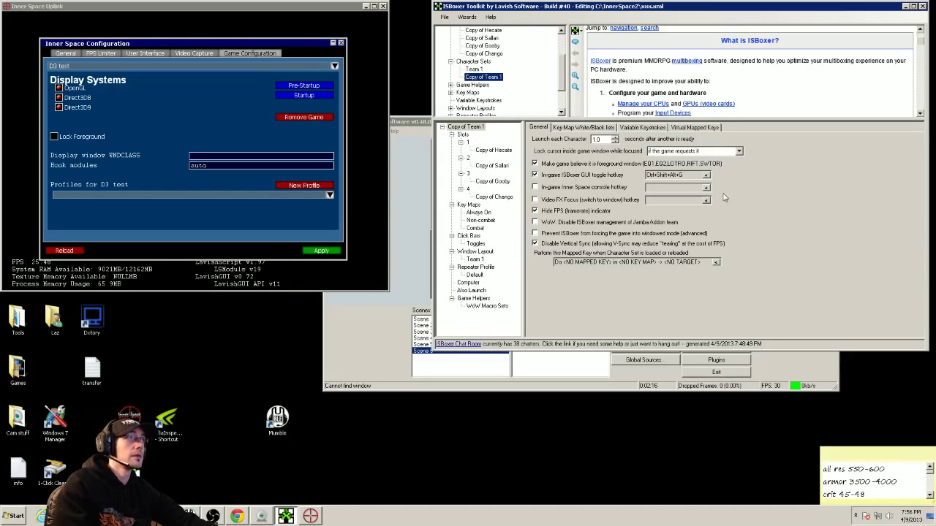
Step: Examine the window regions of the Team 1 window layout and the character sets that use it
scroll(488, 102, down, 2)
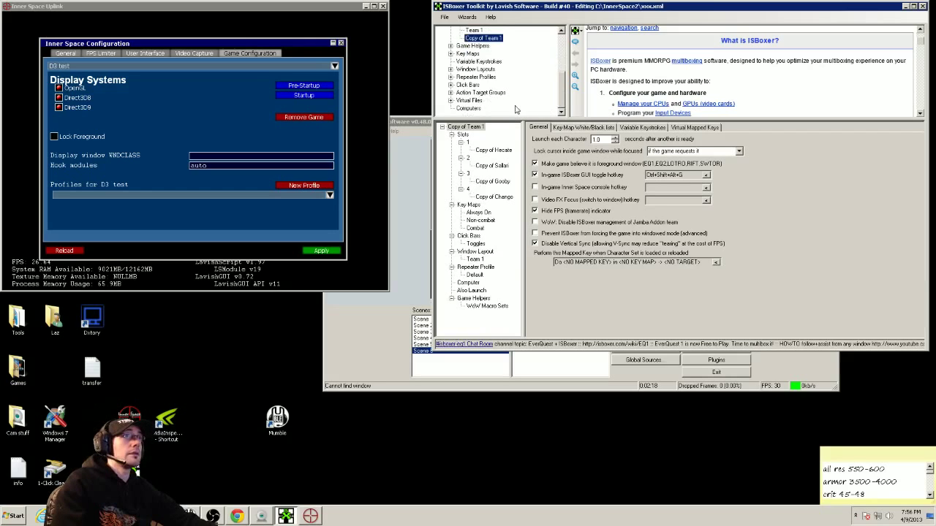
click(450, 93)
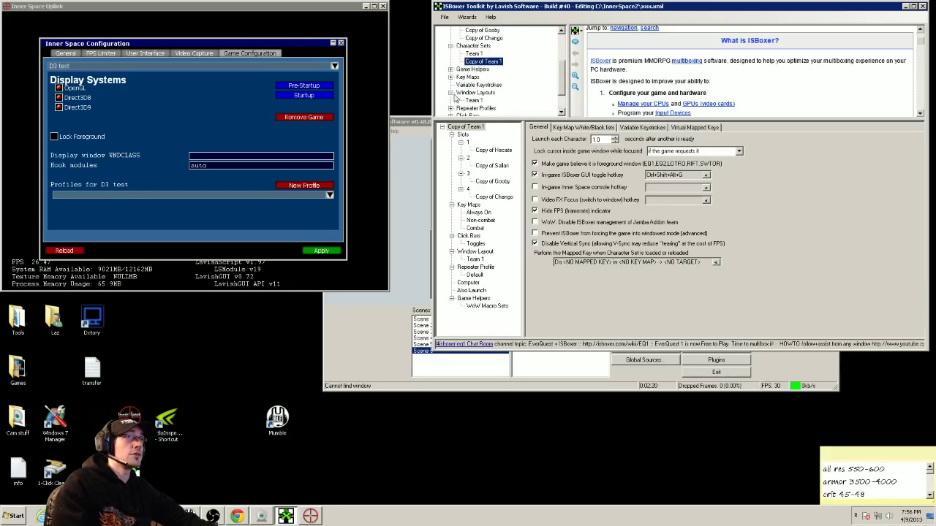
click(475, 100)
click(467, 135)
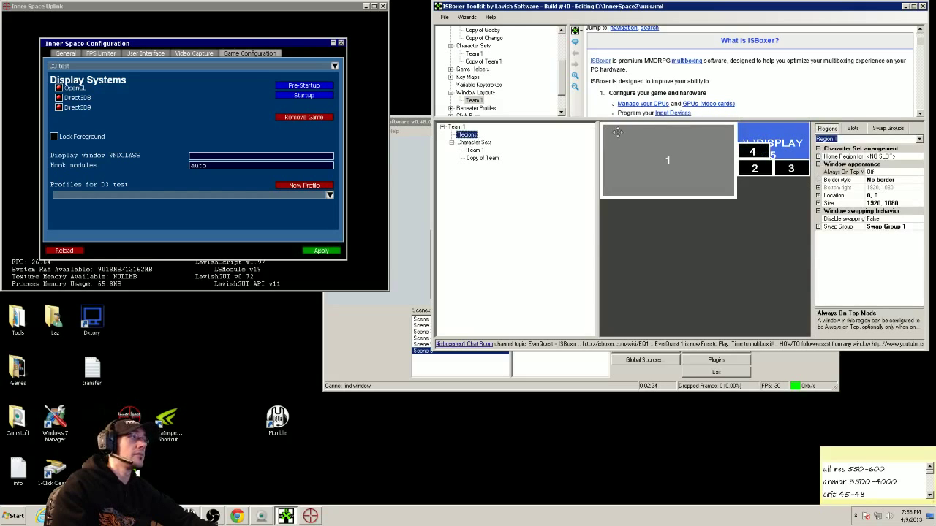
Step: Export the ISBoxer configuration to Inner Space
click(465, 16)
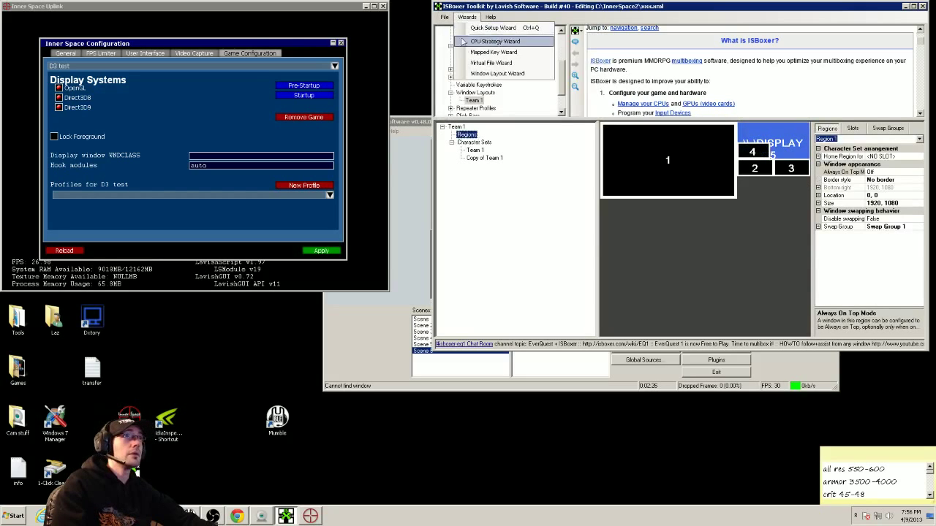
mouse_move(444, 17)
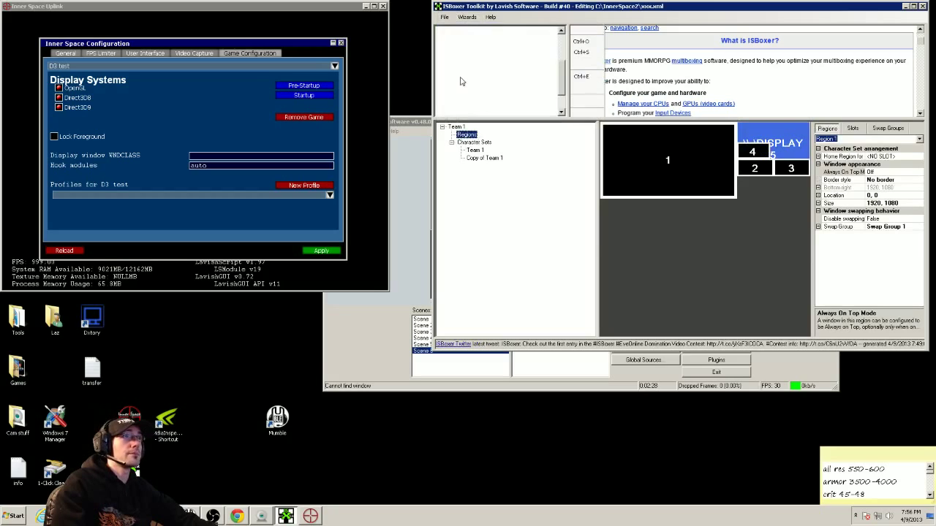
click(461, 79)
click(512, 283)
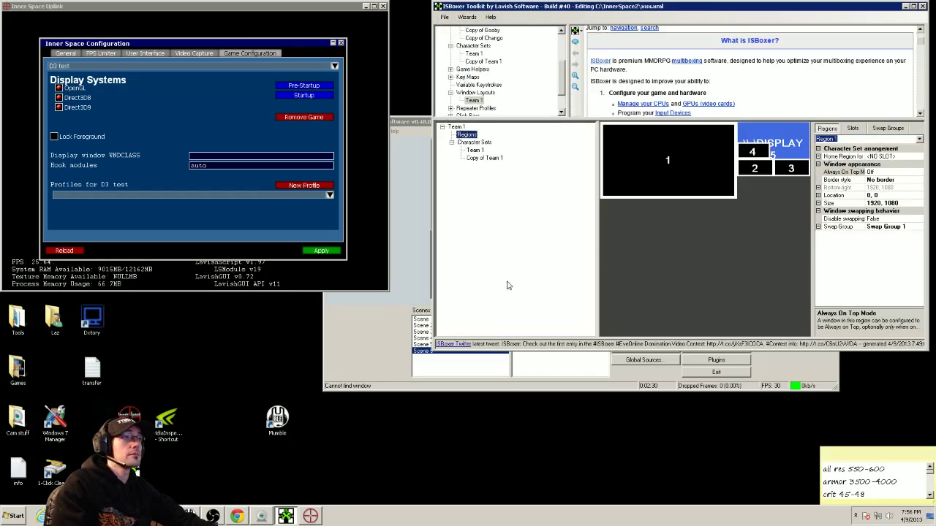
Step: Launch the Copy of Team 1 character set from Inner Space
click(855, 516)
right_click(853, 460)
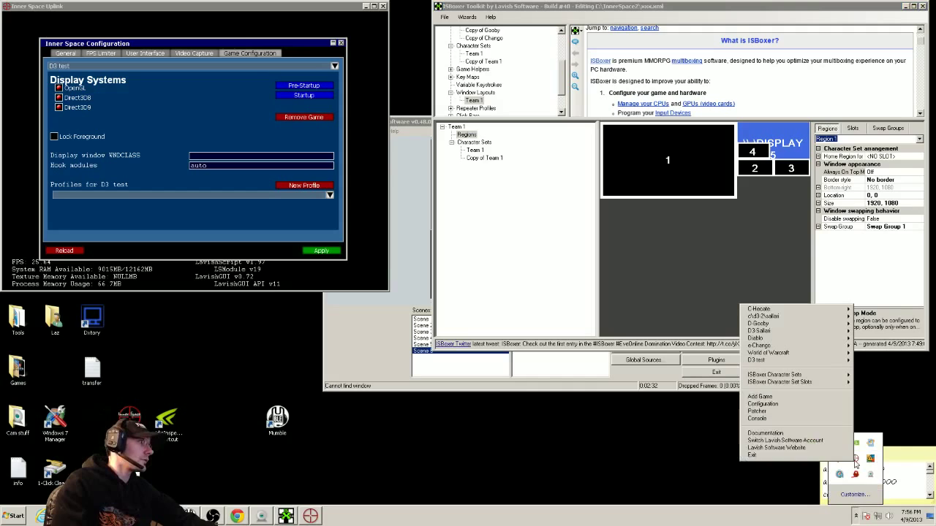
mouse_move(834, 384)
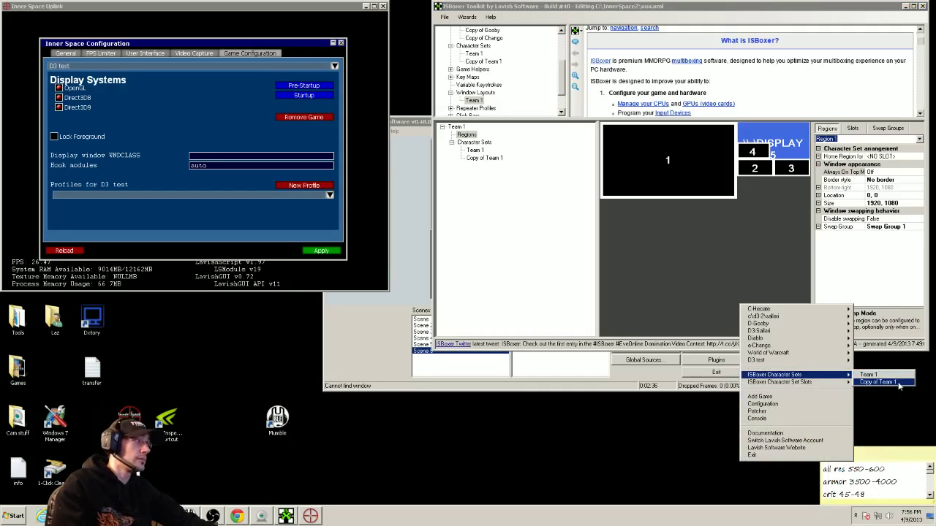
click(897, 385)
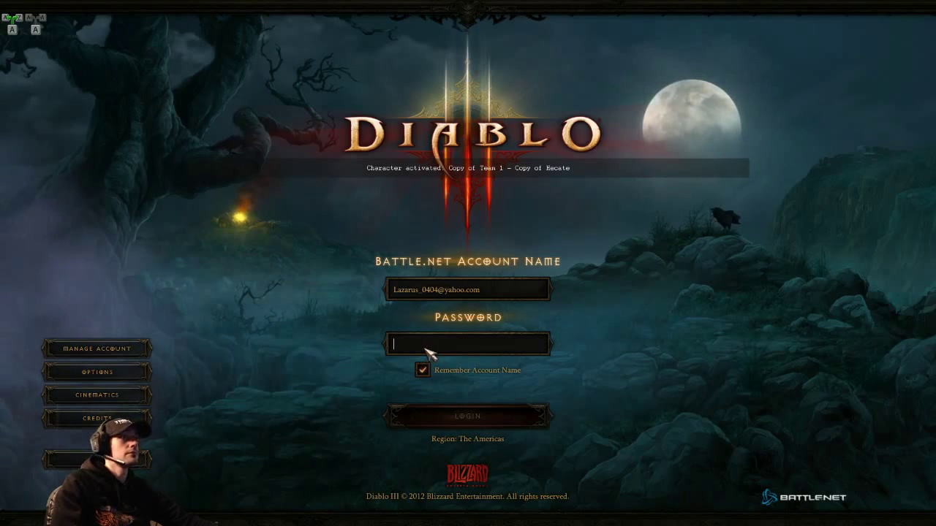
Step: Check the launched Diablo III clients by switching between their open windows
key(super)
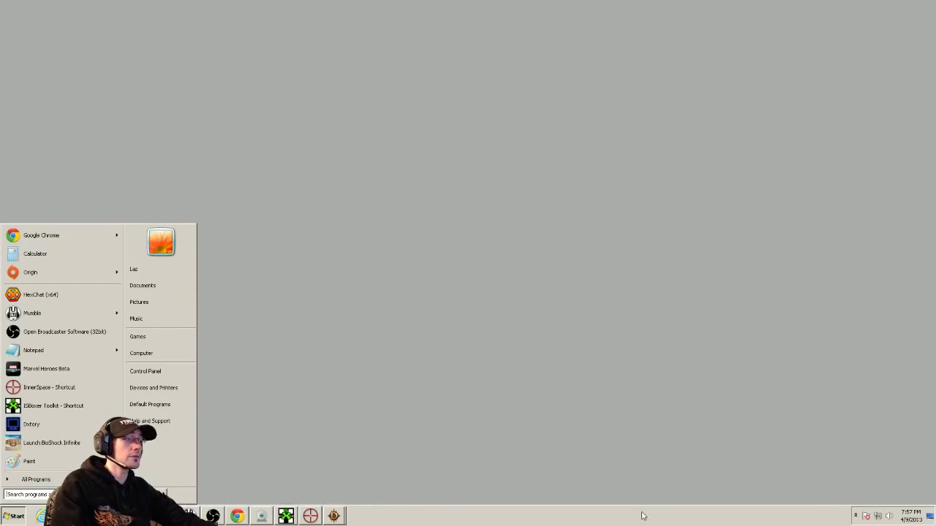
click(359, 516)
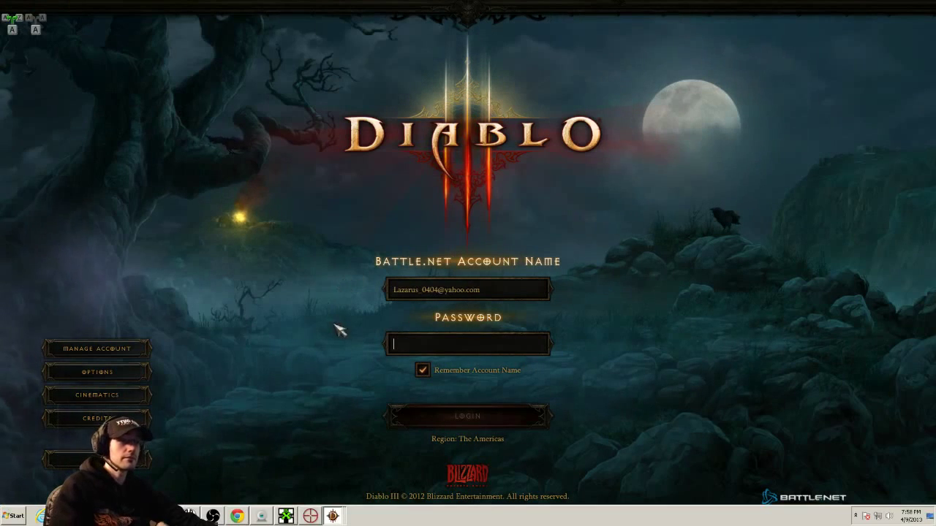
key(super)
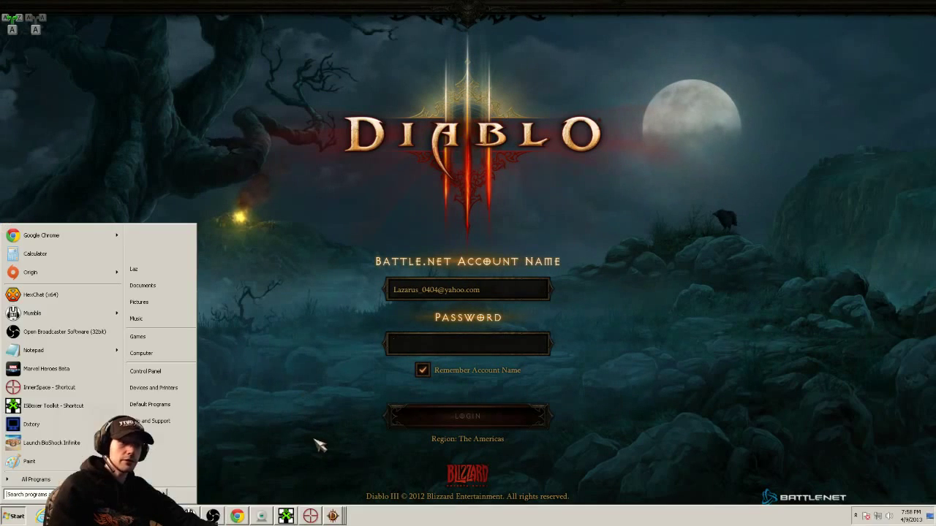
key(super)
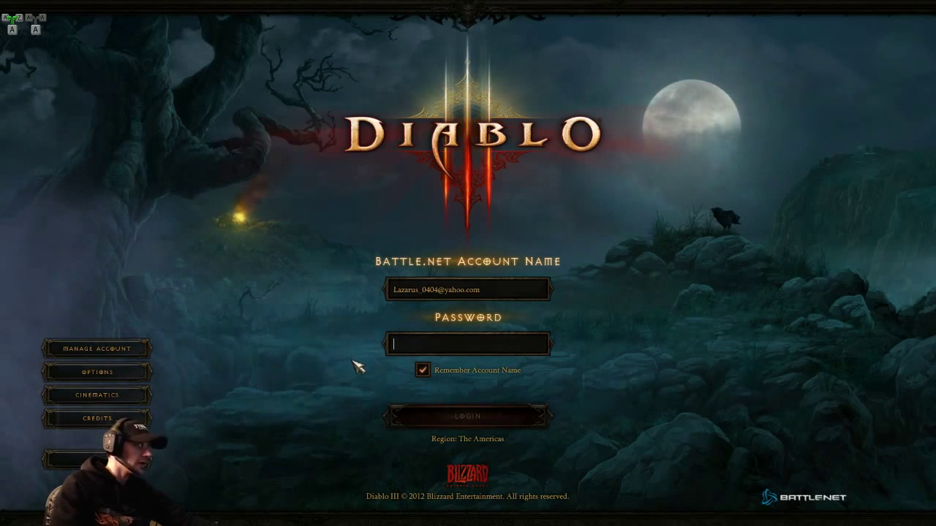
key(alt+Tab)
key(alt+Tab)
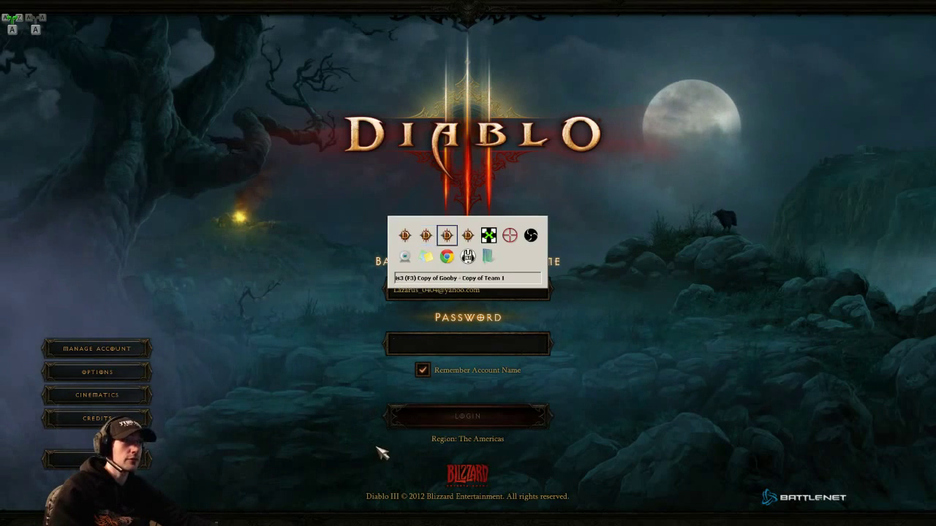